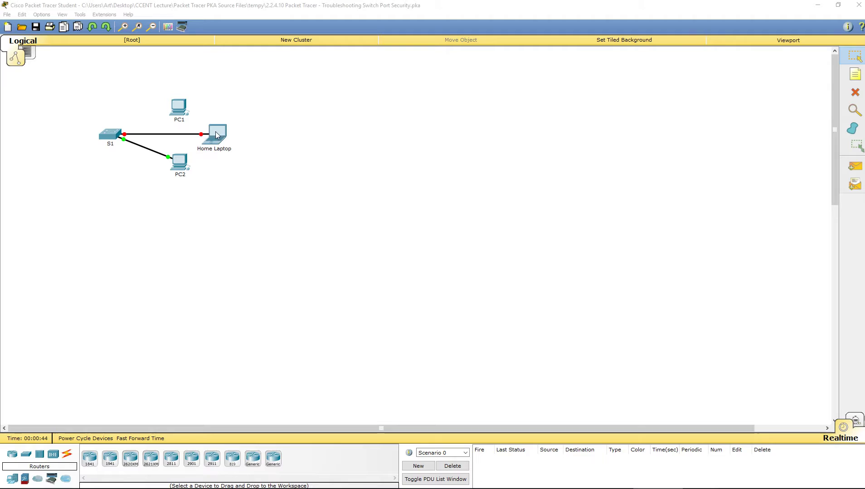
Reconnect S1's cable end from the Home Laptop to PC1's FastEthernet0 port
{"action": "left_click_drag", "start_coordinate": [211, 140], "coordinate": [182, 113]}
{"action": "left_click", "coordinate": [192, 126]}
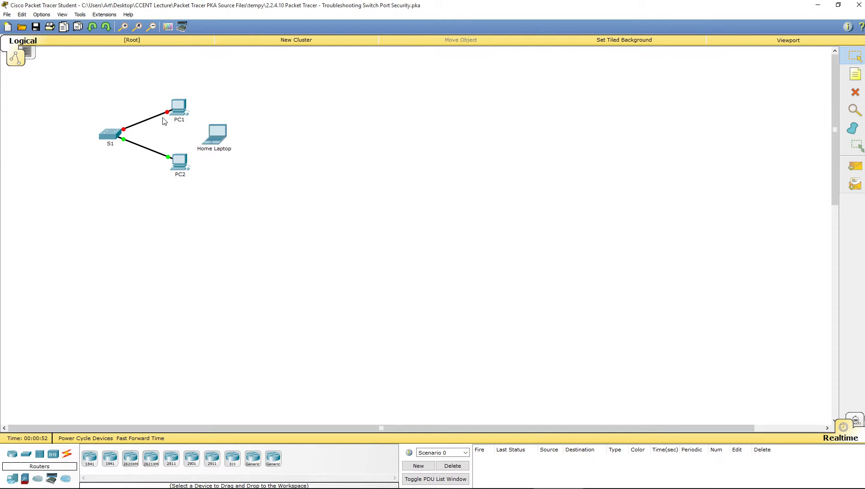
{"action": "mouse_move", "coordinate": [173, 124]}
Open S1's CLI and enter privileged mode with 'en'
{"action": "left_click", "coordinate": [112, 133]}
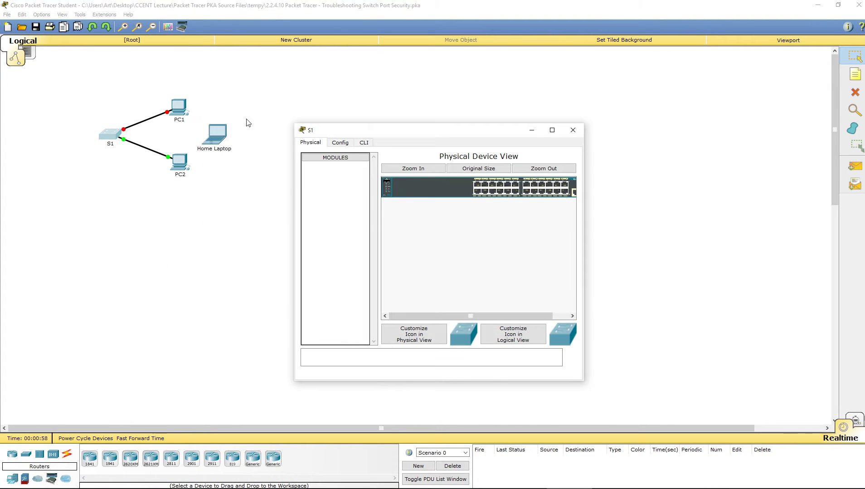
{"action": "left_click", "coordinate": [364, 143]}
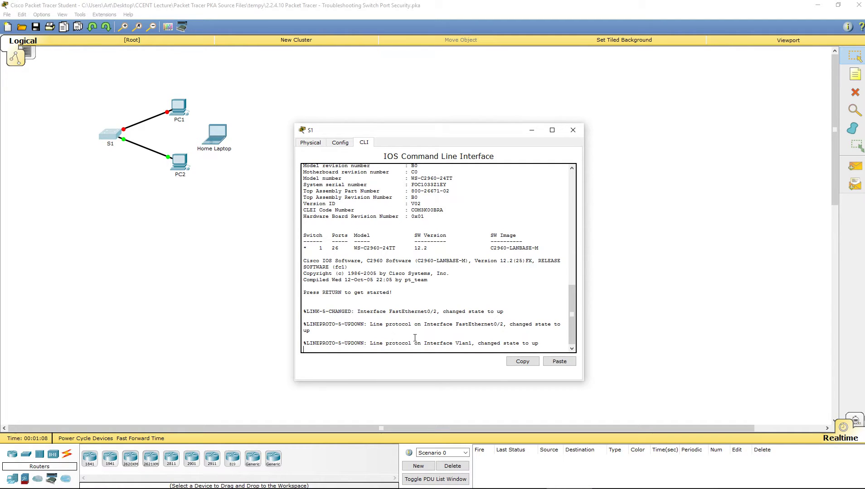
{"action": "key", "text": "Return"}
{"action": "key", "text": "Return"}
{"action": "key", "text": "Return"}
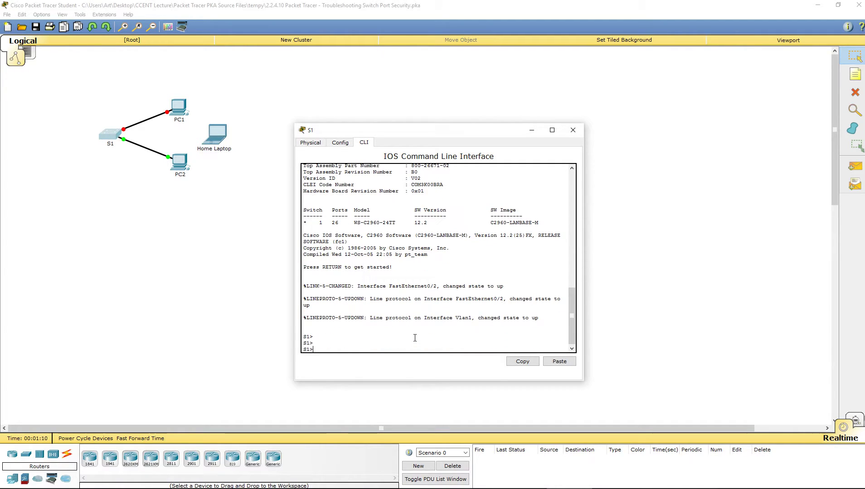
{"action": "type", "text": "en"}
{"action": "key", "text": "Return"}
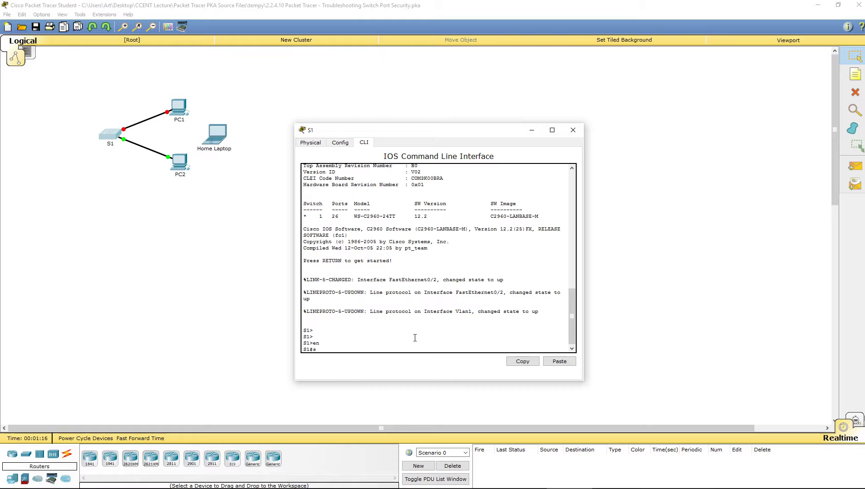
Run 'show interfaces fa0/1', highlighting 'administratively down' and 'disabled', and page through the output
{"action": "type", "text": "show"}
{"action": "type", "text": " ip"}
{"action": "type", "text": " int"}
{"action": "key", "text": "BackSpace"}
{"action": "key", "text": "BackSpace"}
{"action": "key", "text": "BackSpace"}
{"action": "type", "text": "inter"}
{"action": "key", "text": "Tab"}
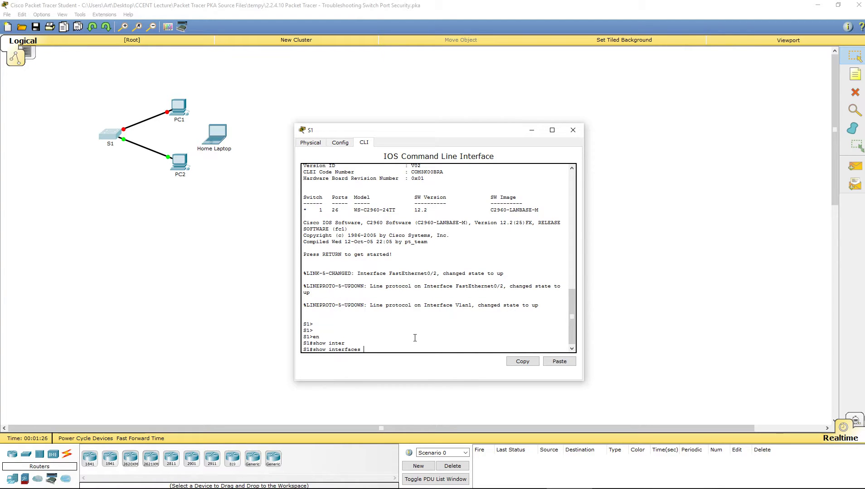
{"action": "type", "text": "fa0/1"}
{"action": "key", "text": "Return"}
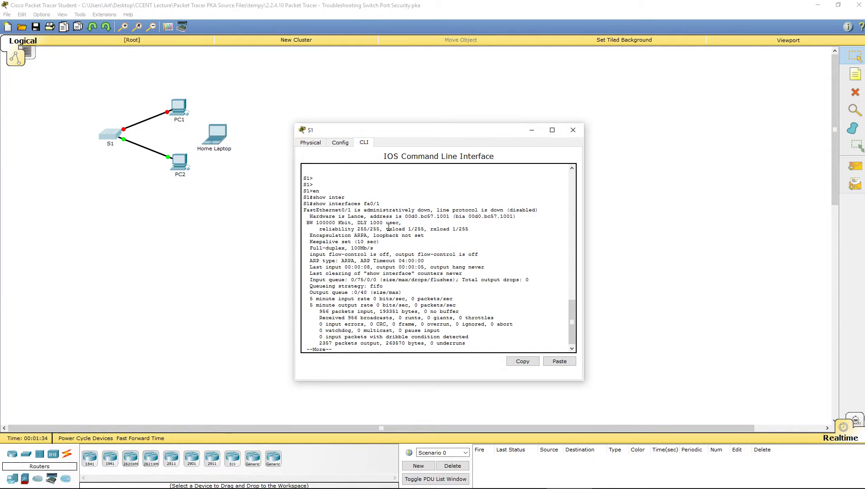
{"action": "left_click_drag", "start_coordinate": [361, 210], "coordinate": [504, 210]}
{"action": "double_click", "coordinate": [525, 210]}
{"action": "left_click", "coordinate": [431, 277]}
{"action": "key", "text": "space"}
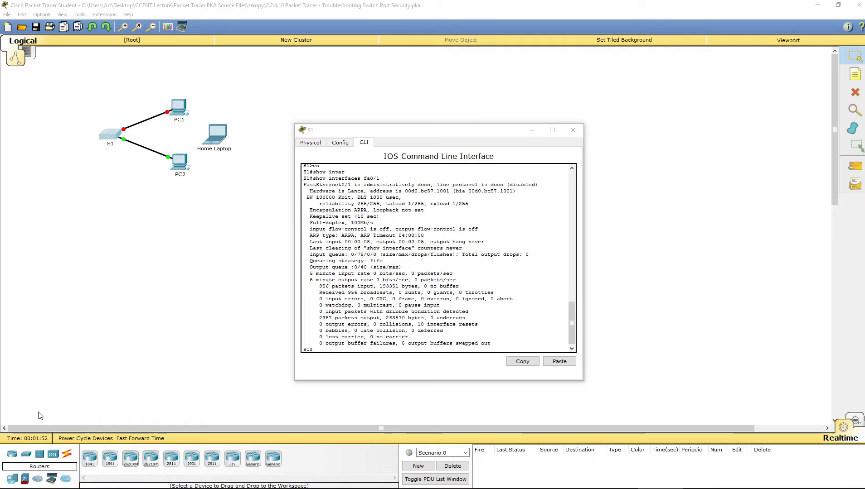
Run 'show port-security', then 'show port-security interface fa0/1' on S1
{"action": "left_click", "coordinate": [349, 346]}
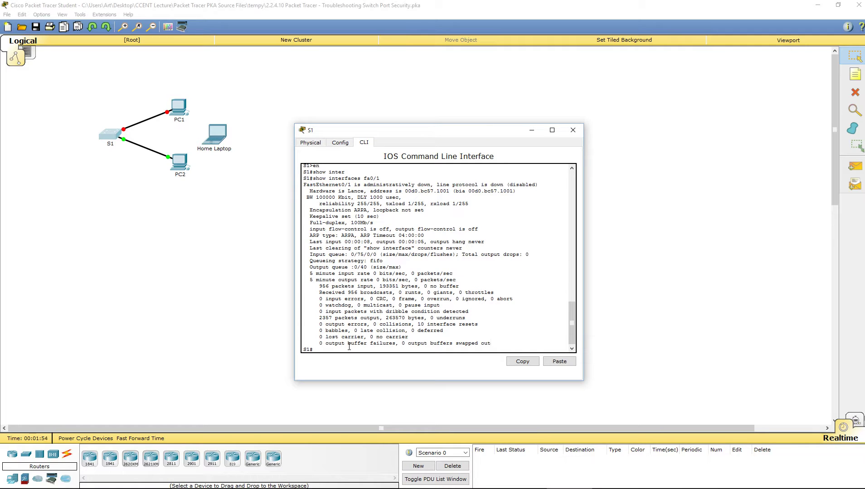
{"action": "type", "text": "show port"}
{"action": "key", "text": "Tab"}
{"action": "key", "text": "Return"}
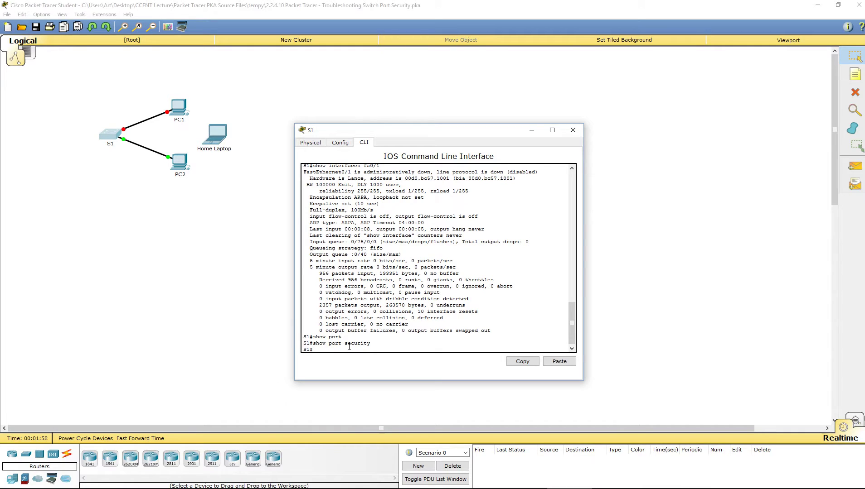
{"action": "key", "text": "Up"}
{"action": "type", "text": "?"}
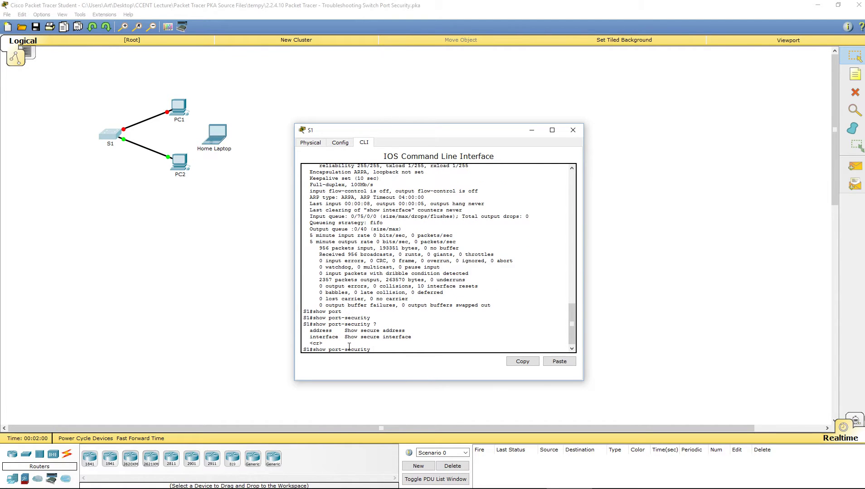
{"action": "type", "text": "inter"}
{"action": "key", "text": "Tab"}
{"action": "type", "text": "fa0/1"}
{"action": "key", "text": "Return"}
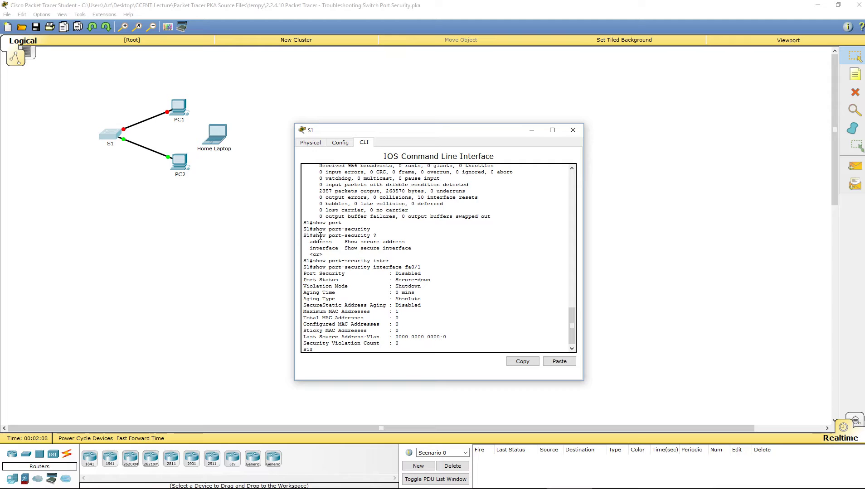
Highlight Fa0/1's port security Disabled, Secure-down port status and Shutdown violation mode
{"action": "left_click_drag", "start_coordinate": [320, 235], "coordinate": [331, 236]}
{"action": "left_click_drag", "start_coordinate": [316, 267], "coordinate": [426, 266]}
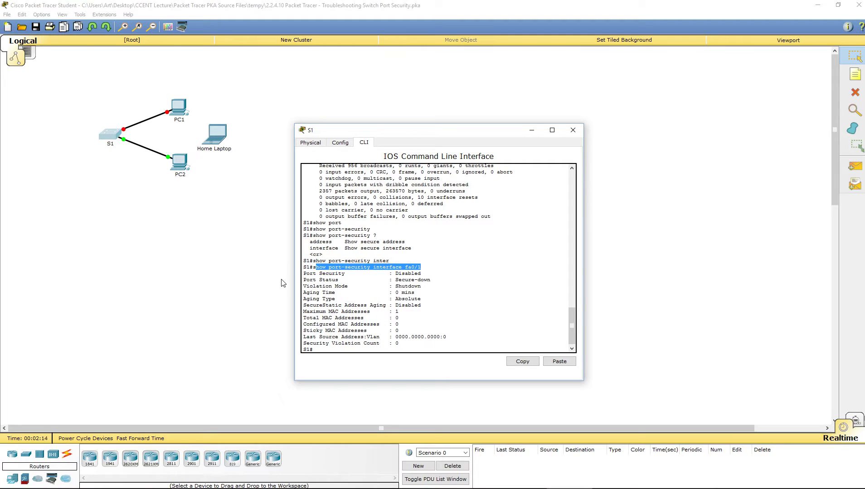
{"action": "double_click", "coordinate": [408, 274]}
{"action": "left_click_drag", "start_coordinate": [313, 280], "coordinate": [475, 280]}
{"action": "left_click", "coordinate": [409, 292]}
{"action": "double_click", "coordinate": [408, 292]}
{"action": "left_click", "coordinate": [410, 284]}
{"action": "double_click", "coordinate": [411, 286]}
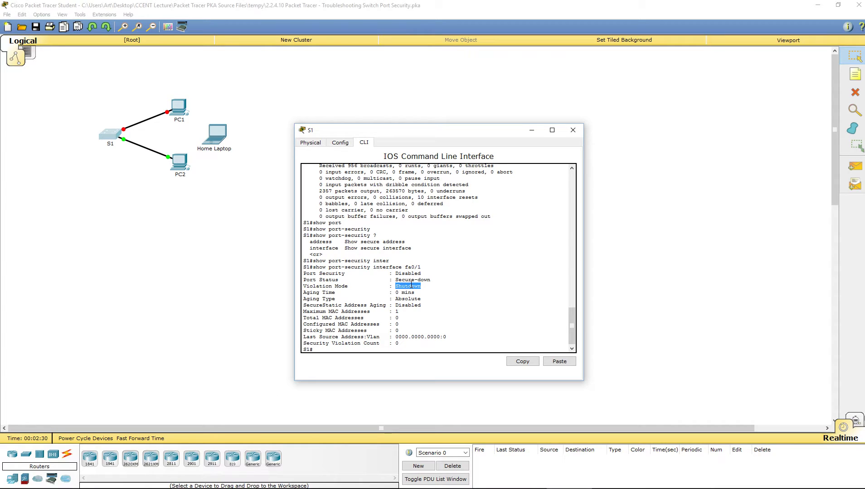
{"action": "left_click", "coordinate": [386, 288]}
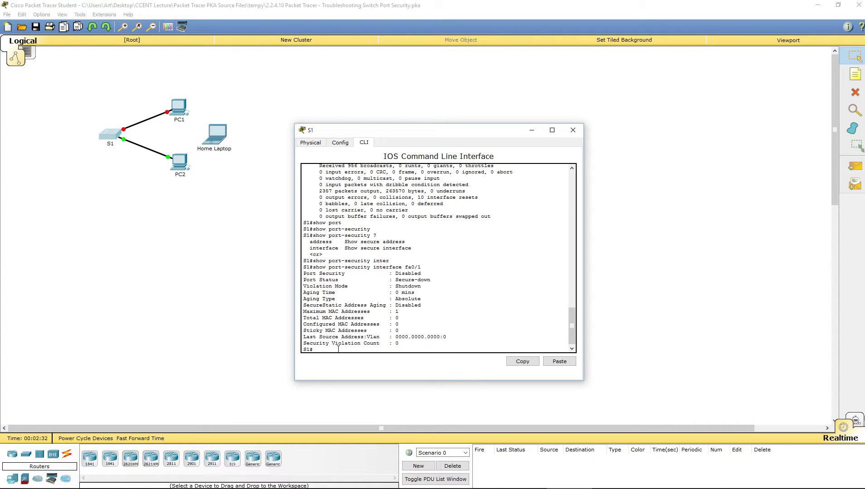
{"action": "double_click", "coordinate": [402, 273]}
{"action": "double_click", "coordinate": [399, 280]}
{"action": "left_click_drag", "start_coordinate": [419, 281], "coordinate": [433, 280]}
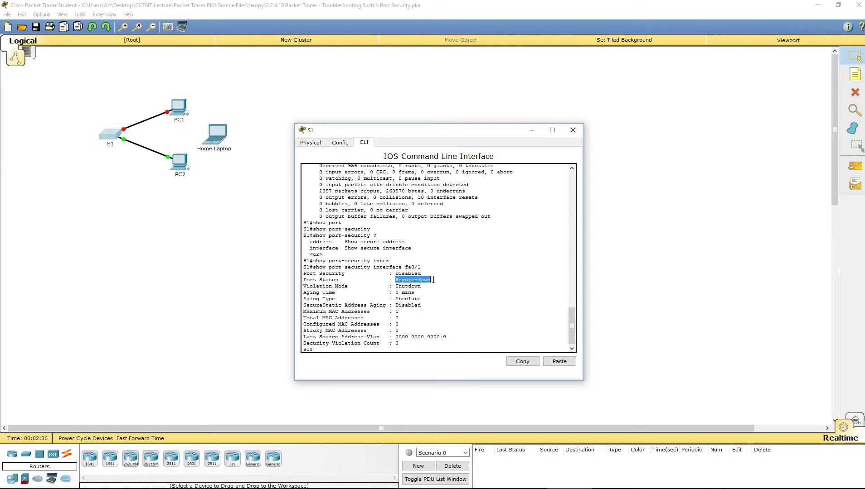
{"action": "left_click", "coordinate": [328, 349]}
Apply 'no shutdown' to interface fa0/1 in configuration mode, then exit interface mode
{"action": "type", "text": "conf t"}
{"action": "key", "text": "Return"}
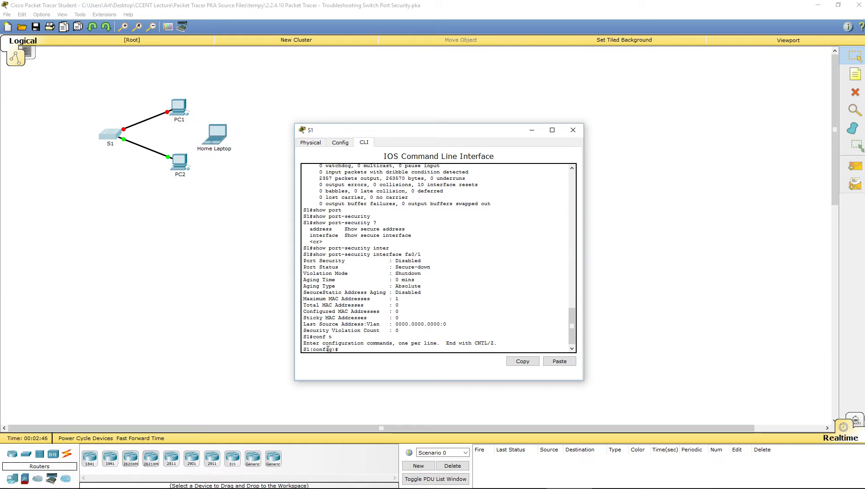
{"action": "type", "text": "inter fa0/1"}
{"action": "key", "text": "Return"}
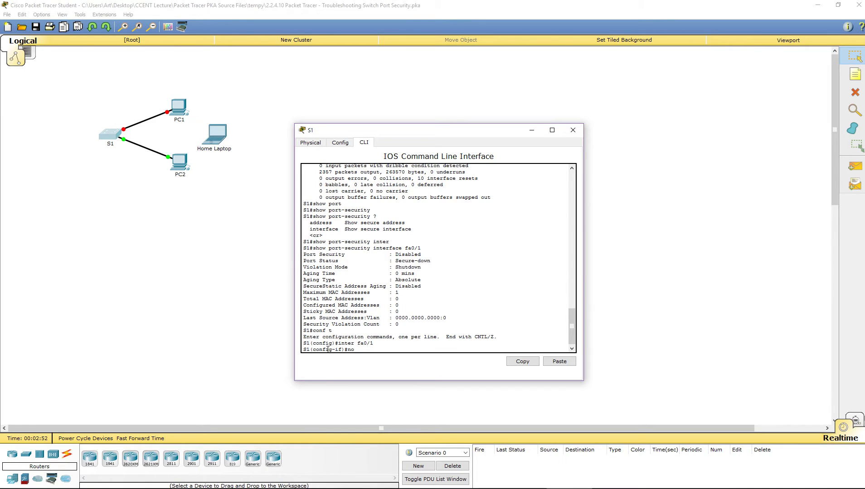
{"action": "type", "text": "no shut"}
{"action": "key", "text": "Return"}
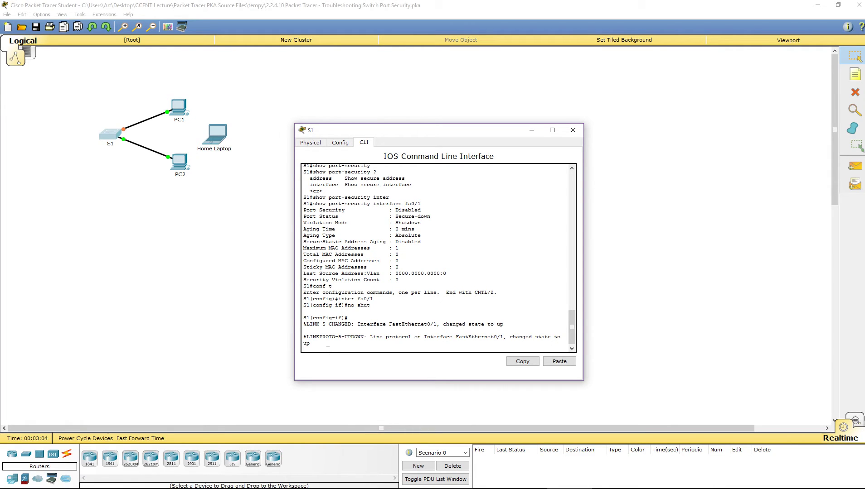
{"action": "key", "text": "Return"}
{"action": "type", "text": "no shut"}
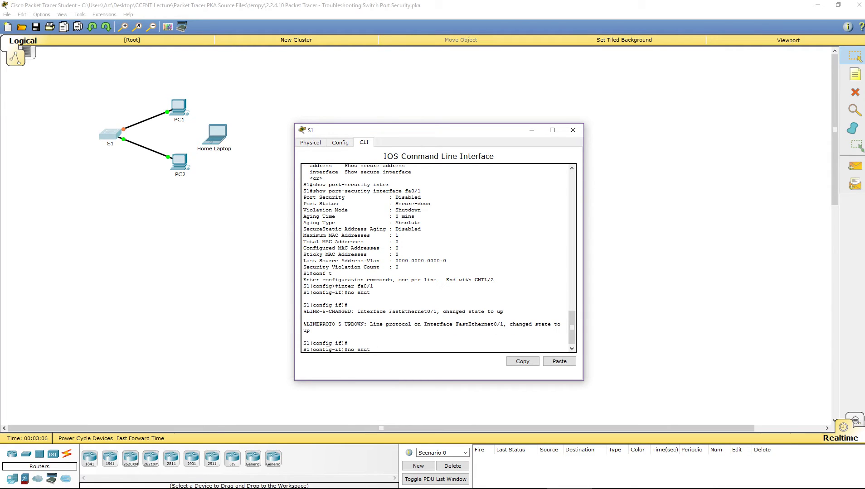
{"action": "key", "text": "BackSpace"}
{"action": "key", "text": "BackSpace"}
{"action": "key", "text": "BackSpace"}
{"action": "key", "text": "BackSpace"}
{"action": "key", "text": "BackSpace"}
{"action": "key", "text": "BackSpace"}
{"action": "key", "text": "BackSpace"}
{"action": "type", "text": "xit'"}
{"action": "key", "text": "Return"}
Exit configuration mode and rerun 'show interfaces fa0/1' from history
{"action": "type", "text": "inter fa0/1"}
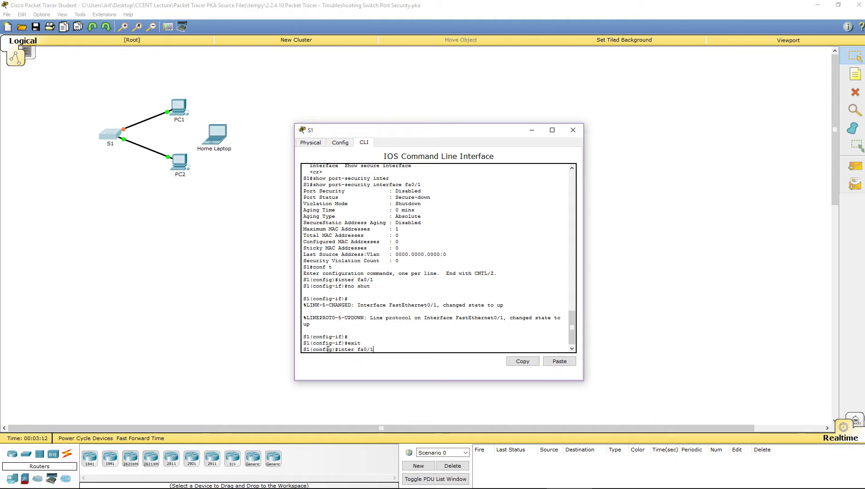
{"action": "key", "text": "BackSpace"}
{"action": "key", "text": "BackSpace"}
{"action": "key", "text": "BackSpace"}
{"action": "key", "text": "BackSpace"}
{"action": "key", "text": "BackSpace"}
{"action": "key", "text": "BackSpace"}
{"action": "key", "text": "BackSpace"}
{"action": "key", "text": "BackSpace"}
{"action": "key", "text": "BackSpace"}
{"action": "key", "text": "BackSpace"}
{"action": "key", "text": "BackSpace"}
{"action": "type", "text": "exit"}
{"action": "key", "text": "Return"}
{"action": "key", "text": "Up"}
{"action": "key", "text": "Up"}
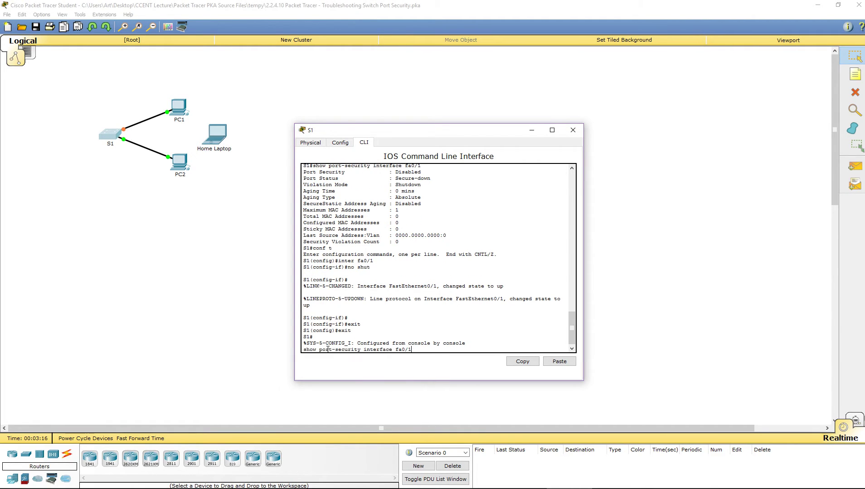
{"action": "key", "text": "Up"}
{"action": "key", "text": "Up"}
{"action": "key", "text": "Return"}
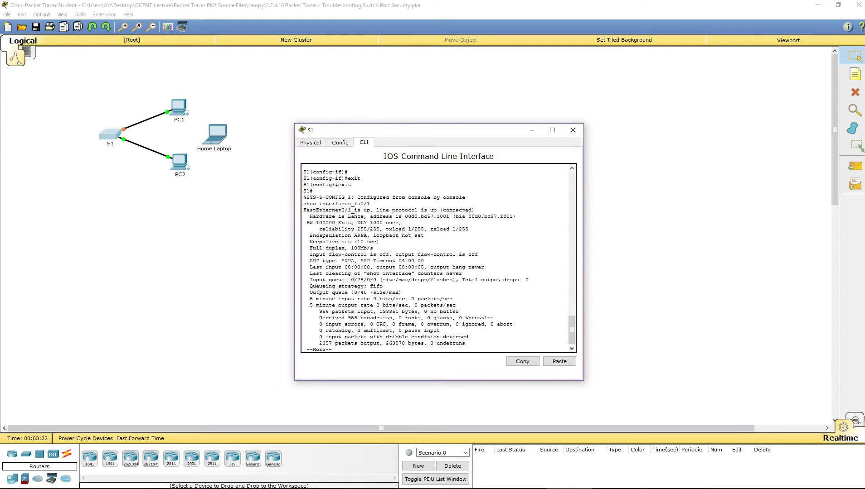
Highlight Fa0/1's up and connected status and finish the paged output
{"action": "left_click_drag", "start_coordinate": [353, 209], "coordinate": [375, 210]}
{"action": "left_click_drag", "start_coordinate": [442, 210], "coordinate": [467, 210]}
{"action": "key", "text": "space"}
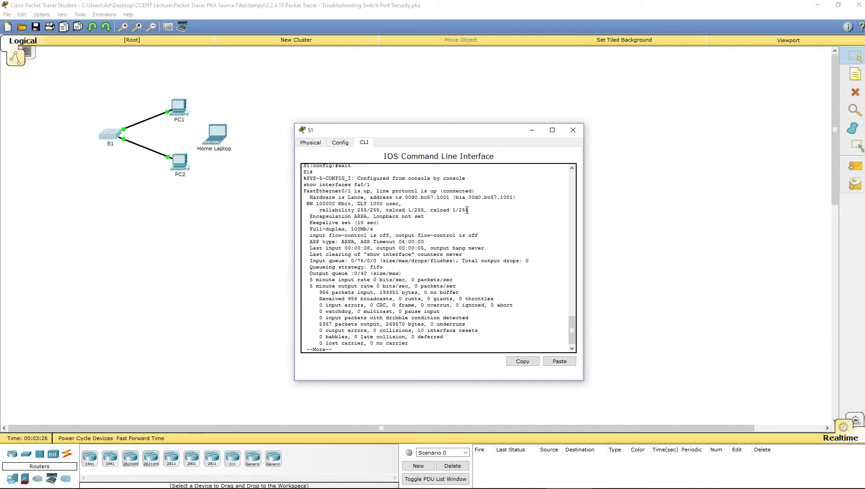
Rerun 'show port-security interface fa0/1', highlight Disabled, Secure-down and Shutdown, then close S1's window
{"action": "type", "text": "conf t"}
{"action": "key", "text": "Up"}
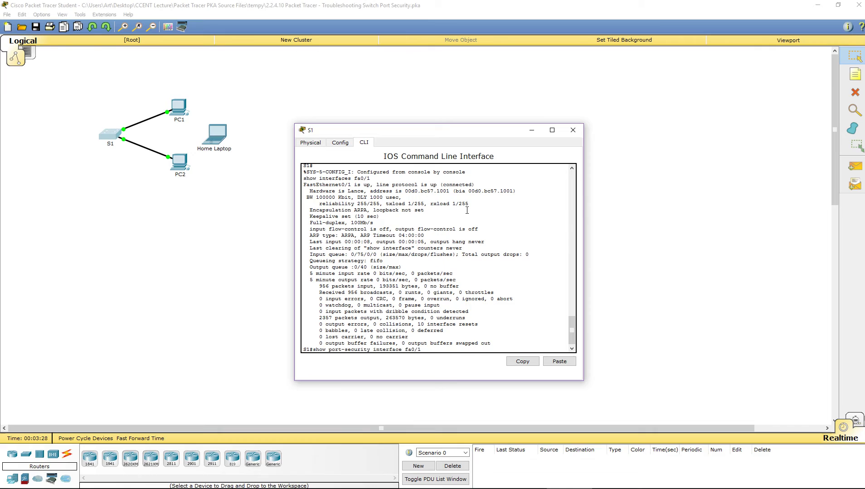
{"action": "key", "text": "Return"}
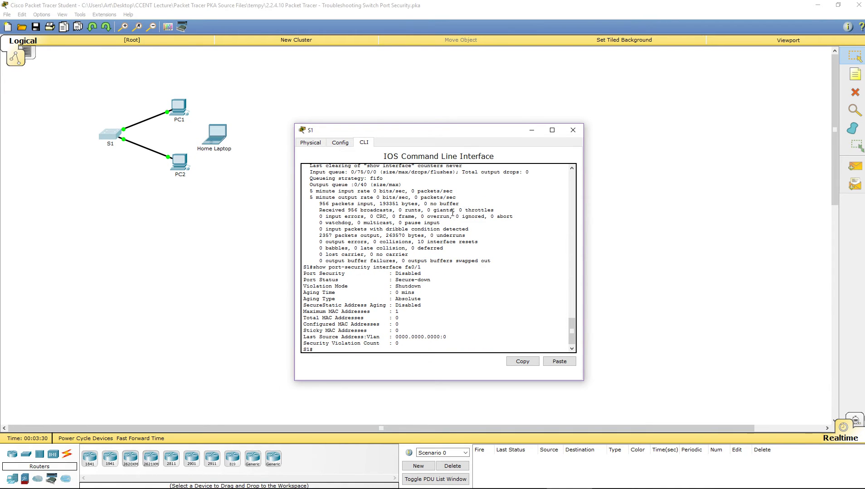
{"action": "left_click_drag", "start_coordinate": [320, 275], "coordinate": [436, 275]}
{"action": "left_click_drag", "start_coordinate": [378, 280], "coordinate": [446, 283]}
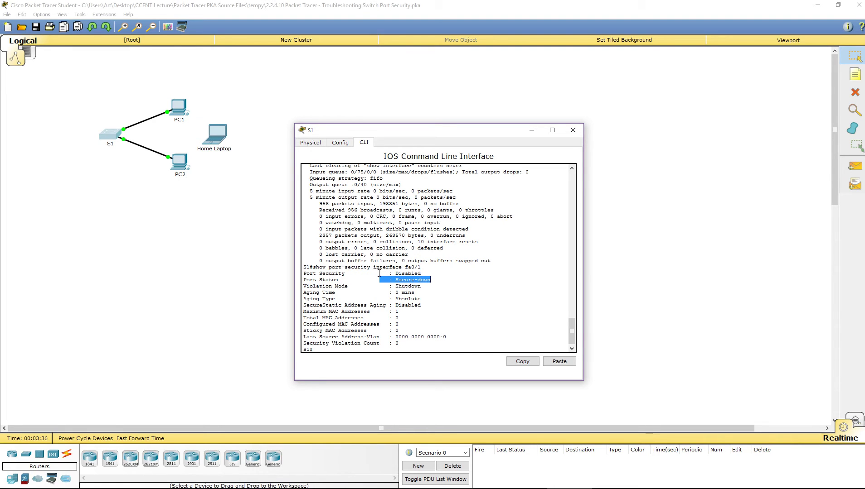
{"action": "double_click", "coordinate": [404, 286]}
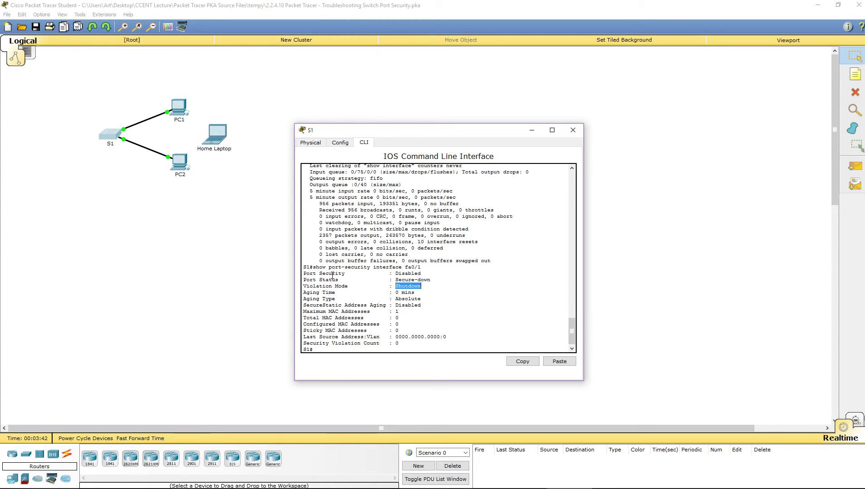
{"action": "left_click_drag", "start_coordinate": [320, 274], "coordinate": [360, 279]}
{"action": "left_click_drag", "start_coordinate": [428, 279], "coordinate": [392, 280]}
{"action": "left_click", "coordinate": [336, 347]}
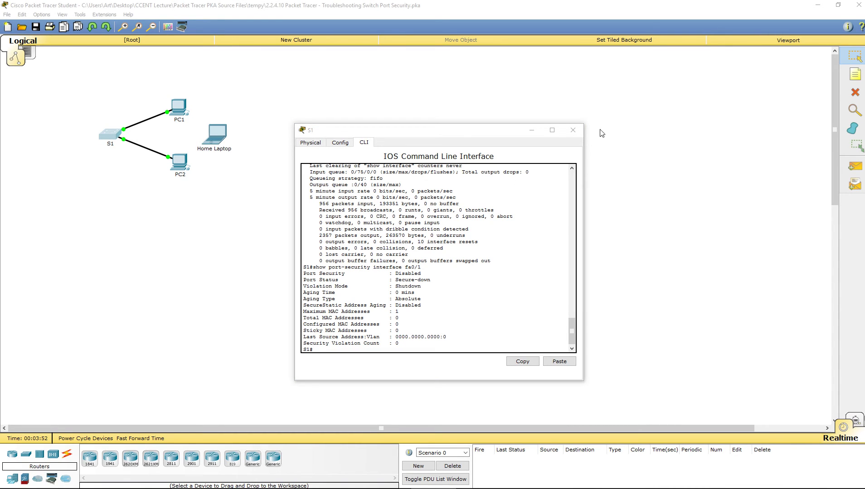
{"action": "left_click", "coordinate": [572, 130]}
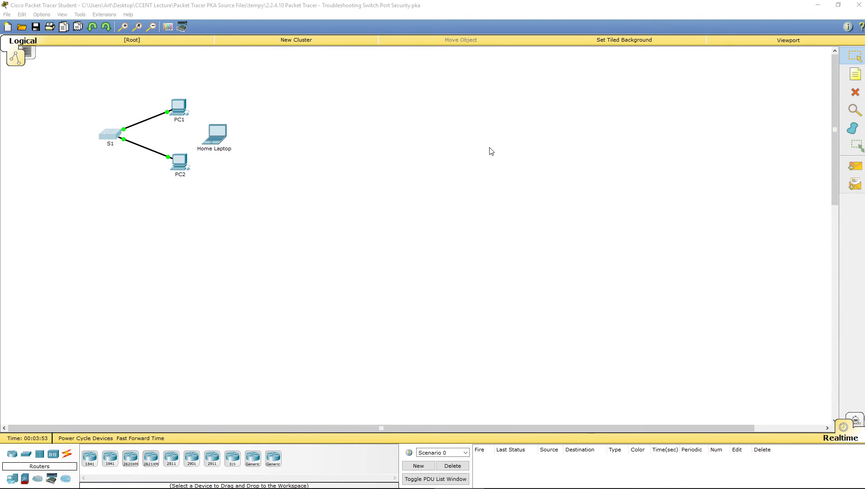
View PC1's IP Configuration to confirm static 10.10.10.10/255.255.255.0, then close its window
{"action": "left_click", "coordinate": [178, 111]}
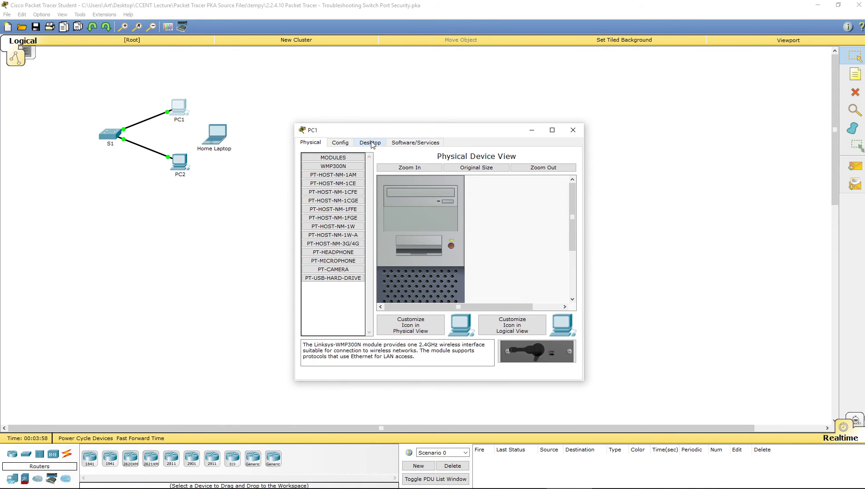
{"action": "left_click", "coordinate": [371, 143]}
{"action": "left_click", "coordinate": [341, 186]}
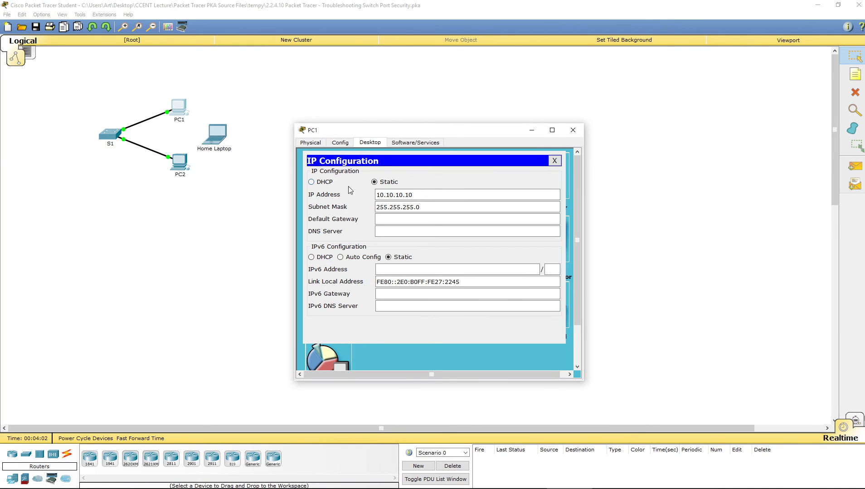
{"action": "left_click", "coordinate": [573, 130]}
Ping 10.10.10.10 from PC2's Command Prompt, getting four replies with 0% loss
{"action": "left_click", "coordinate": [181, 163]}
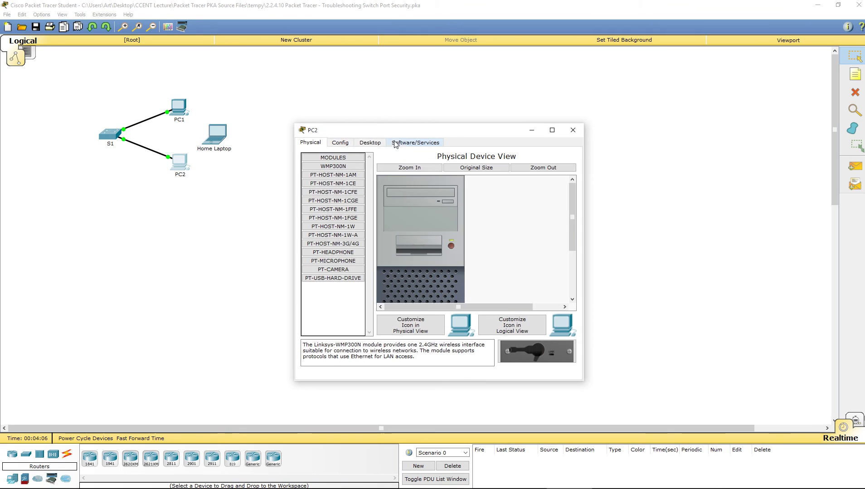
{"action": "left_click", "coordinate": [370, 142]}
{"action": "left_click", "coordinate": [489, 191]}
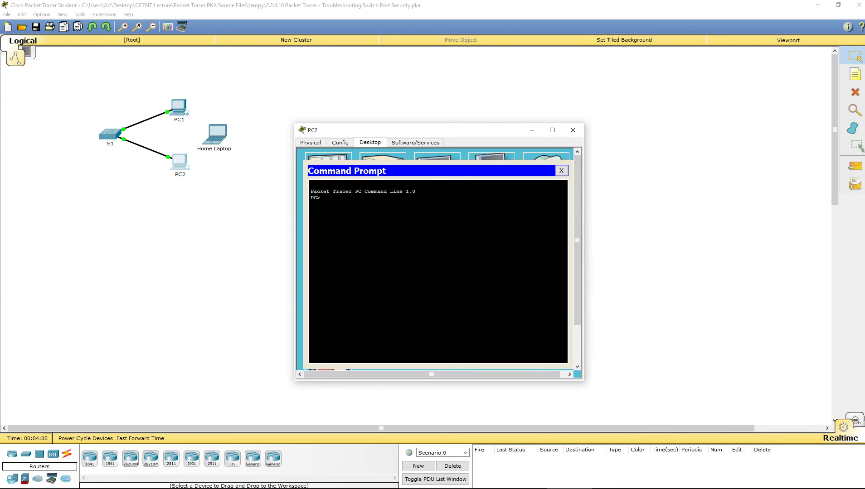
{"action": "type", "text": "ping 10.10.10.10"}
{"action": "key", "text": "Return"}
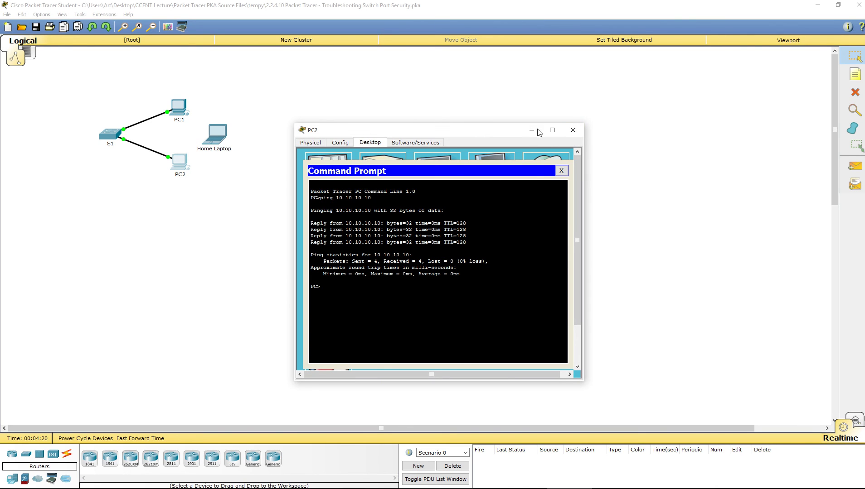
{"action": "left_click", "coordinate": [574, 130]}
Move S1's cable end from PC1 to the Home Laptop's FastEthernet0 port
{"action": "left_click_drag", "start_coordinate": [168, 113], "coordinate": [222, 142]}
{"action": "left_click", "coordinate": [222, 142]}
{"action": "left_click", "coordinate": [231, 152]}
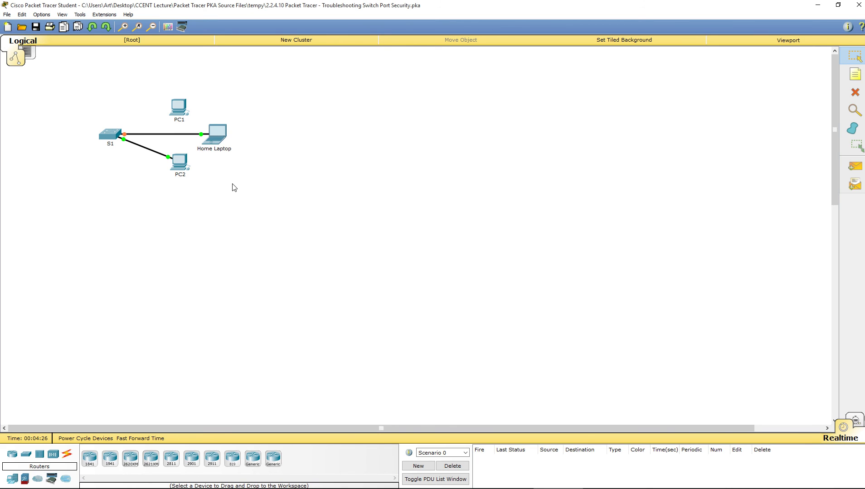